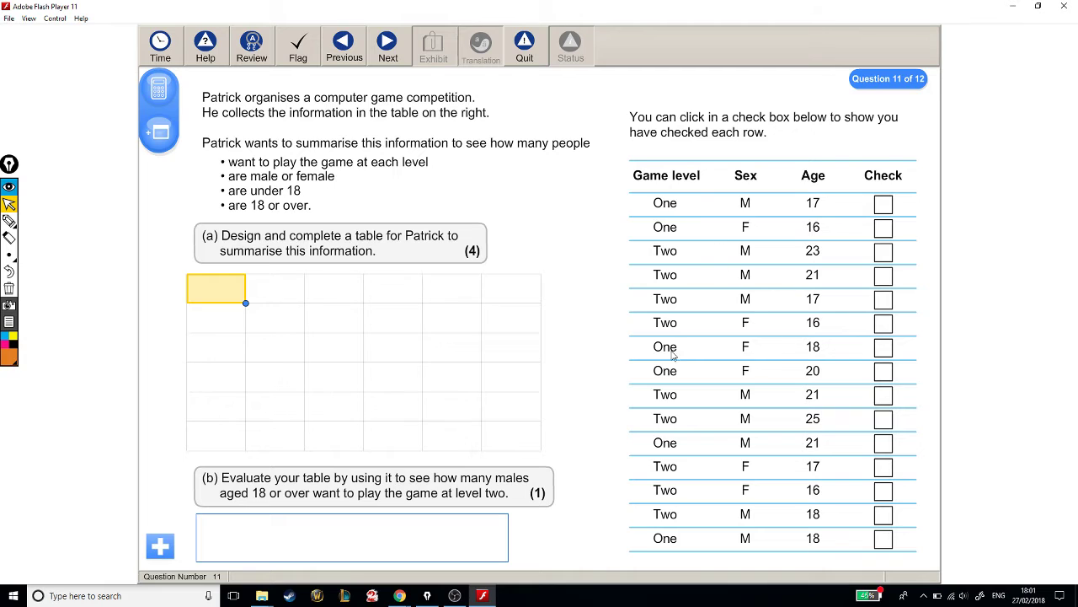
Step: Mark the first bullet with a blue pen and handwrite "Level" beside a circled 1 in the blank margin
{"action": "mouse_move", "coordinate": [246, 305]}
{"action": "left_mouse_down"}
{"action": "mouse_move", "coordinate": [414, 396]}
{"action": "mouse_move", "coordinate": [260, 313]}
{"action": "left_mouse_up"}
{"action": "left_click", "coordinate": [3, 336]}
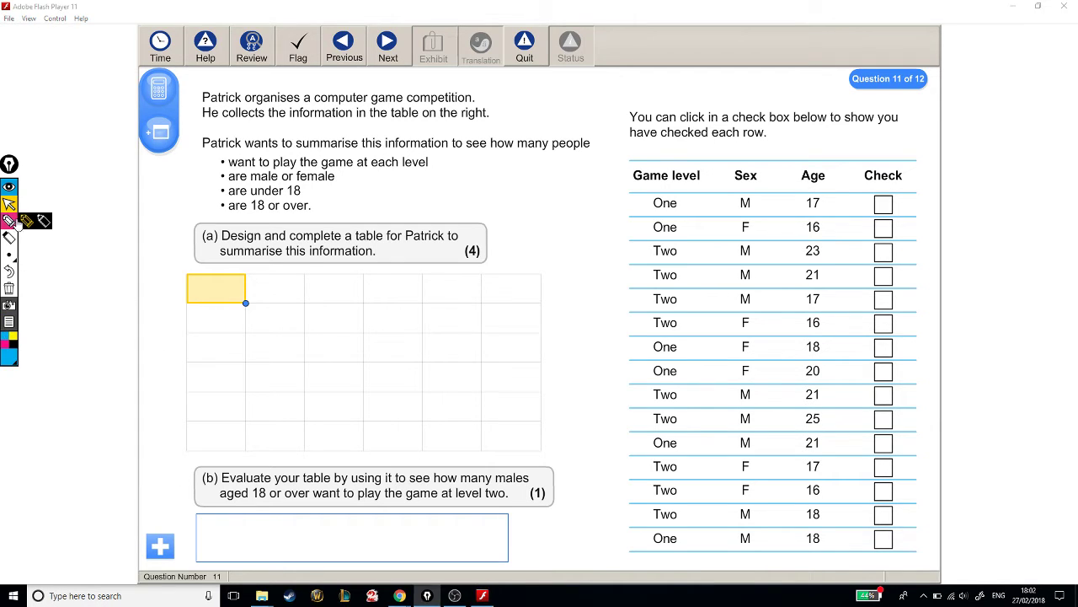
{"action": "left_click", "coordinate": [8, 221]}
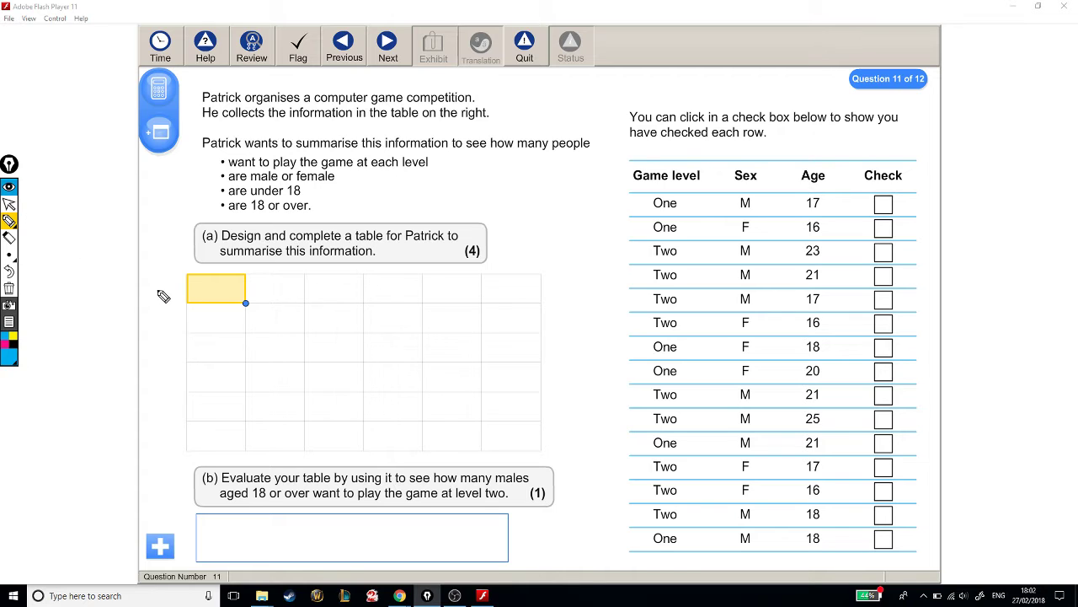
{"action": "mouse_move", "coordinate": [81, 177]}
{"action": "left_mouse_down"}
{"action": "mouse_move", "coordinate": [73, 187]}
{"action": "mouse_move", "coordinate": [76, 172]}
{"action": "left_mouse_up"}
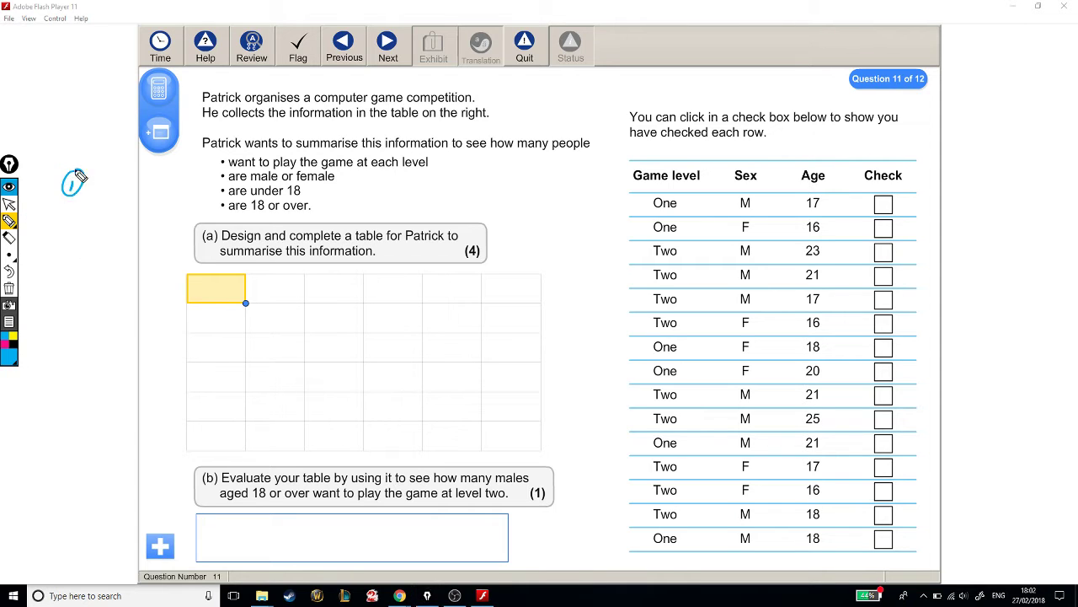
{"action": "left_click_drag", "start_coordinate": [222, 161], "coordinate": [209, 160]}
{"action": "mouse_move", "coordinate": [93, 174]}
{"action": "left_mouse_down"}
{"action": "mouse_move", "coordinate": [99, 194]}
{"action": "mouse_move", "coordinate": [149, 192]}
{"action": "left_mouse_up"}
Step: Add circled 2 "Gender" and circled 3 "Age" to the handwritten list, marking their bullets, and star Level and Gender
{"action": "mouse_move", "coordinate": [67, 216]}
{"action": "left_mouse_down"}
{"action": "mouse_move", "coordinate": [81, 228]}
{"action": "mouse_move", "coordinate": [83, 217]}
{"action": "left_mouse_up"}
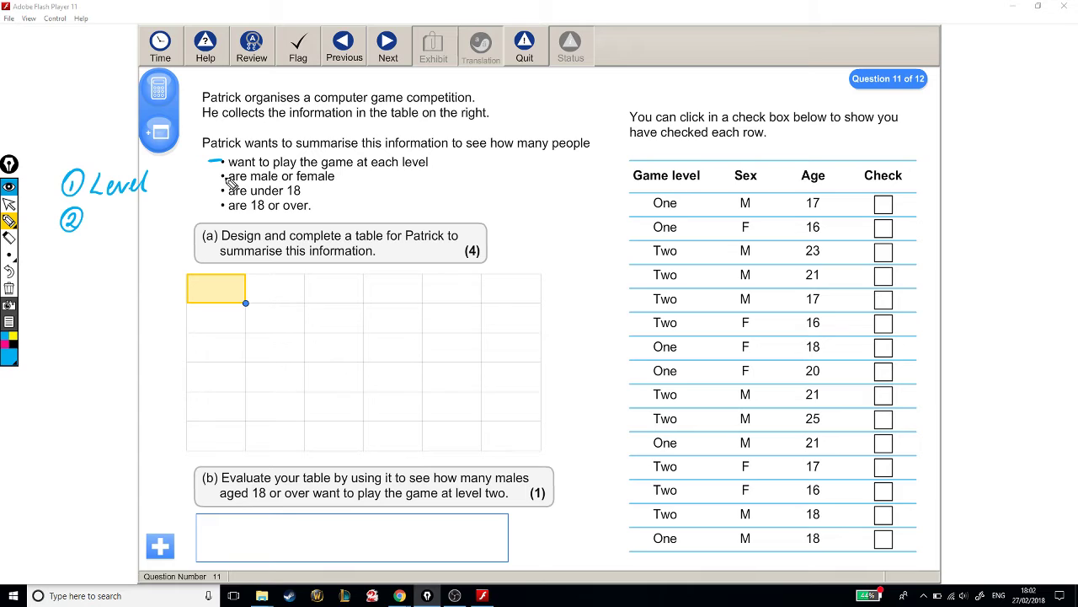
{"action": "left_click_drag", "start_coordinate": [213, 175], "coordinate": [224, 177]}
{"action": "mouse_move", "coordinate": [111, 216]}
{"action": "left_mouse_down"}
{"action": "mouse_move", "coordinate": [105, 229]}
{"action": "mouse_move", "coordinate": [174, 221]}
{"action": "left_mouse_up"}
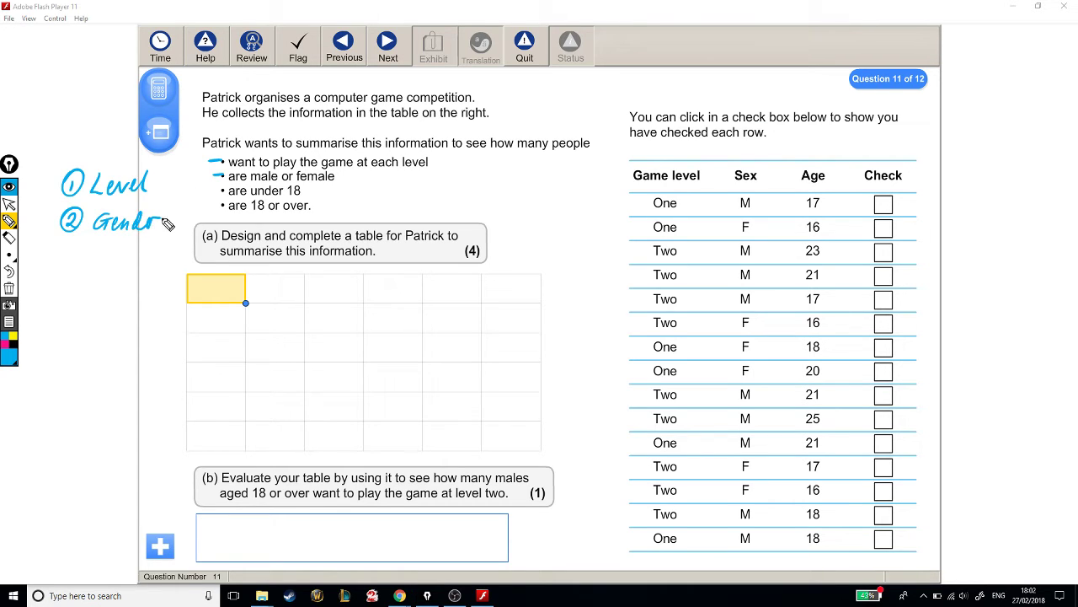
{"action": "left_click_drag", "start_coordinate": [69, 253], "coordinate": [82, 271]}
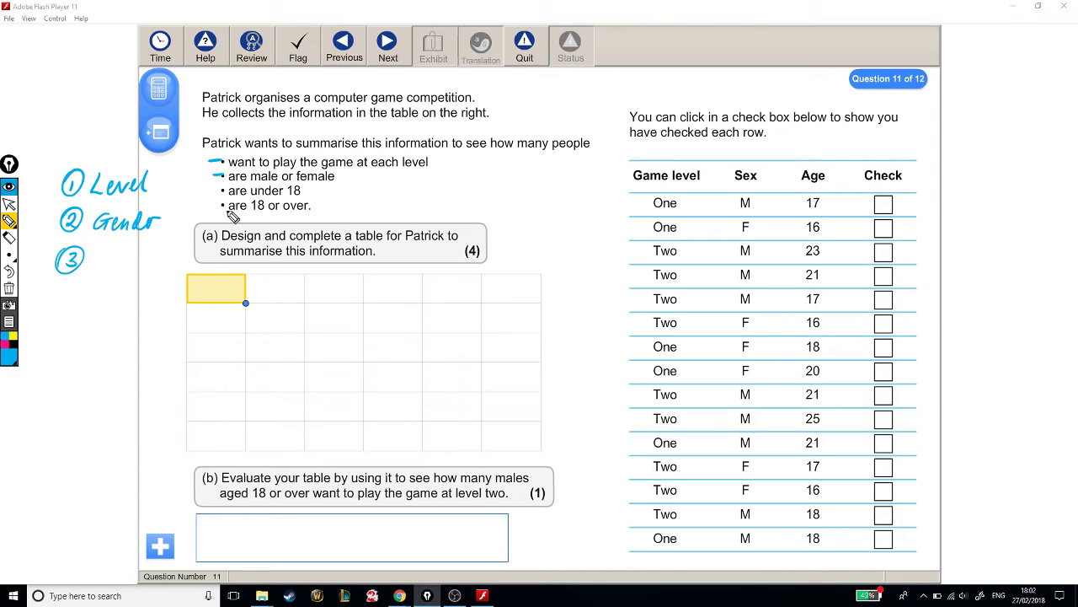
{"action": "mouse_move", "coordinate": [208, 196]}
{"action": "left_mouse_down"}
{"action": "mouse_move", "coordinate": [224, 189]}
{"action": "mouse_move", "coordinate": [223, 203]}
{"action": "left_mouse_up"}
{"action": "mouse_move", "coordinate": [99, 269]}
{"action": "left_mouse_down"}
{"action": "mouse_move", "coordinate": [114, 254]}
{"action": "mouse_move", "coordinate": [133, 287]}
{"action": "mouse_move", "coordinate": [145, 266]}
{"action": "left_mouse_up"}
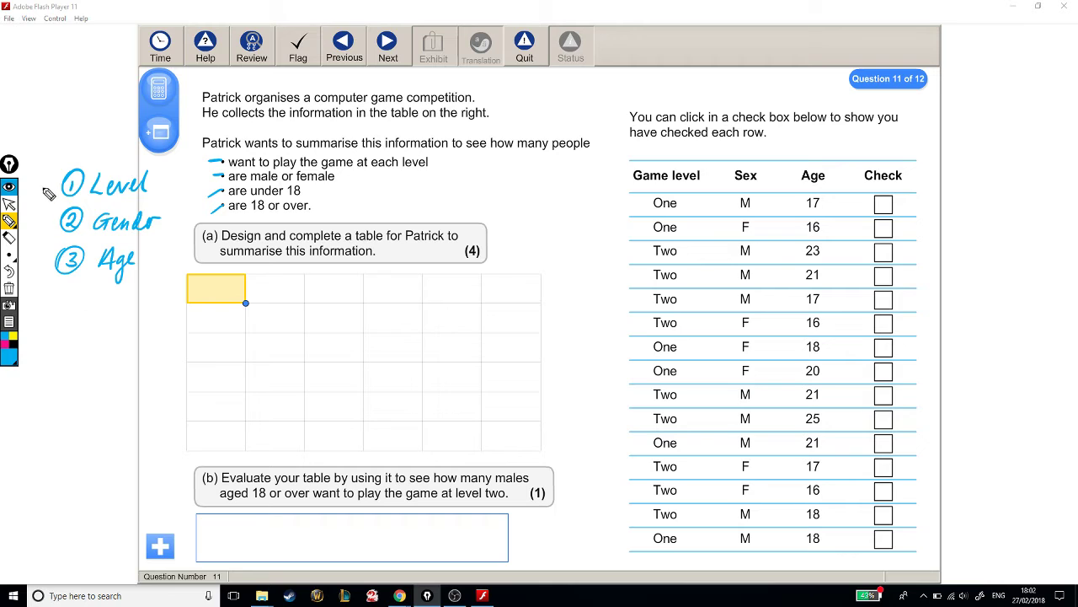
{"action": "left_click_drag", "start_coordinate": [50, 175], "coordinate": [39, 233]}
Step: Sketch a rough table frame below the handwritten list with the column headings L1 and L2
{"action": "left_click_drag", "start_coordinate": [75, 352], "coordinate": [65, 430]}
{"action": "left_click_drag", "start_coordinate": [49, 373], "coordinate": [194, 355]}
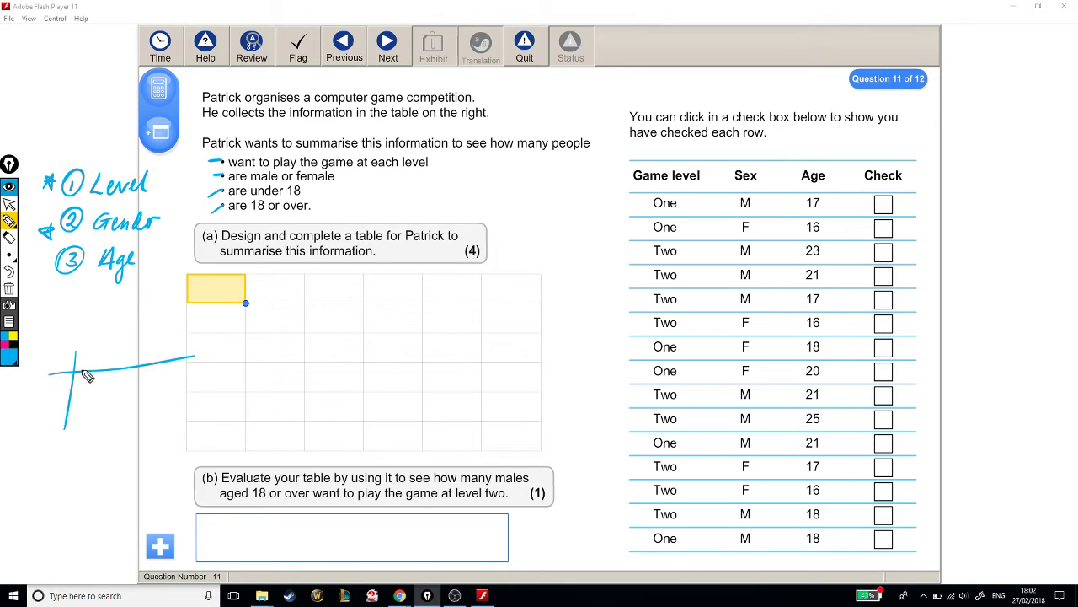
{"action": "mouse_move", "coordinate": [85, 348]}
{"action": "left_mouse_down"}
{"action": "mouse_move", "coordinate": [98, 358]}
{"action": "mouse_move", "coordinate": [172, 347]}
{"action": "left_mouse_up"}
{"action": "mouse_move", "coordinate": [42, 401]}
{"action": "left_mouse_down"}
{"action": "mouse_move", "coordinate": [60, 394]}
{"action": "mouse_move", "coordinate": [42, 433]}
{"action": "mouse_move", "coordinate": [56, 416]}
{"action": "left_mouse_up"}
{"action": "mouse_move", "coordinate": [50, 412]}
{"action": "left_mouse_down"}
{"action": "mouse_move", "coordinate": [55, 396]}
{"action": "mouse_move", "coordinate": [25, 418]}
{"action": "left_mouse_up"}
{"action": "left_click_drag", "start_coordinate": [67, 426], "coordinate": [55, 511]}
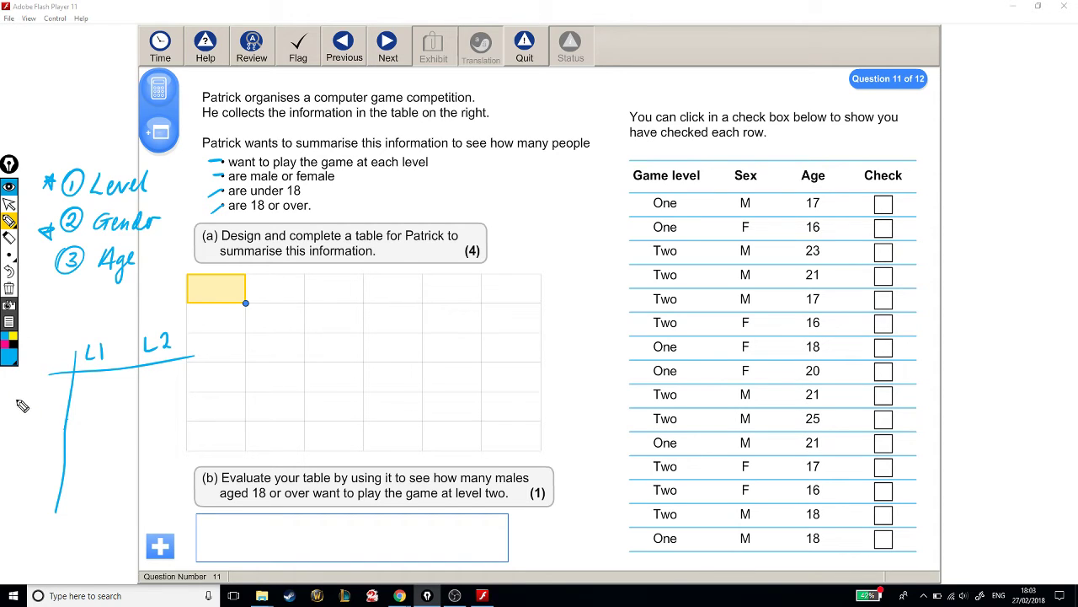
Step: Handwrite the row labels M under 18, M 18+, F under 18 and F 18+ on the sketched table
{"action": "mouse_move", "coordinate": [17, 412]}
{"action": "left_mouse_down"}
{"action": "mouse_move", "coordinate": [23, 401]}
{"action": "mouse_move", "coordinate": [32, 412]}
{"action": "mouse_move", "coordinate": [51, 402]}
{"action": "mouse_move", "coordinate": [74, 376]}
{"action": "mouse_move", "coordinate": [66, 398]}
{"action": "left_mouse_up"}
{"action": "mouse_move", "coordinate": [17, 460]}
{"action": "left_mouse_down"}
{"action": "mouse_move", "coordinate": [24, 448]}
{"action": "mouse_move", "coordinate": [37, 460]}
{"action": "mouse_move", "coordinate": [62, 446]}
{"action": "left_mouse_up"}
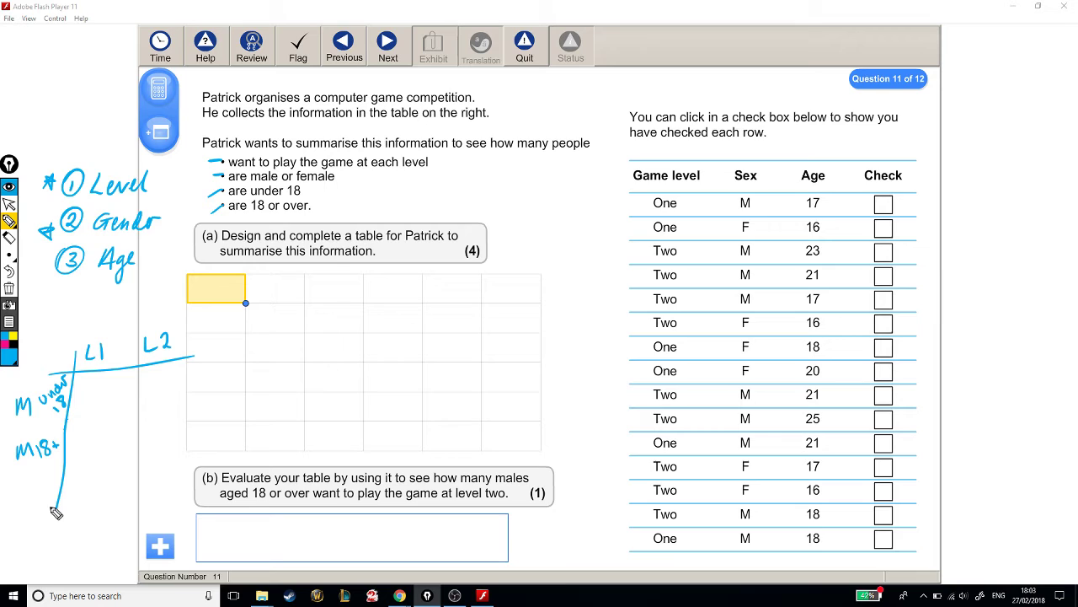
{"action": "mouse_move", "coordinate": [19, 482]}
{"action": "left_mouse_down"}
{"action": "mouse_move", "coordinate": [14, 497]}
{"action": "mouse_move", "coordinate": [57, 476]}
{"action": "mouse_move", "coordinate": [66, 499]}
{"action": "mouse_move", "coordinate": [27, 540]}
{"action": "mouse_move", "coordinate": [54, 529]}
{"action": "left_mouse_up"}
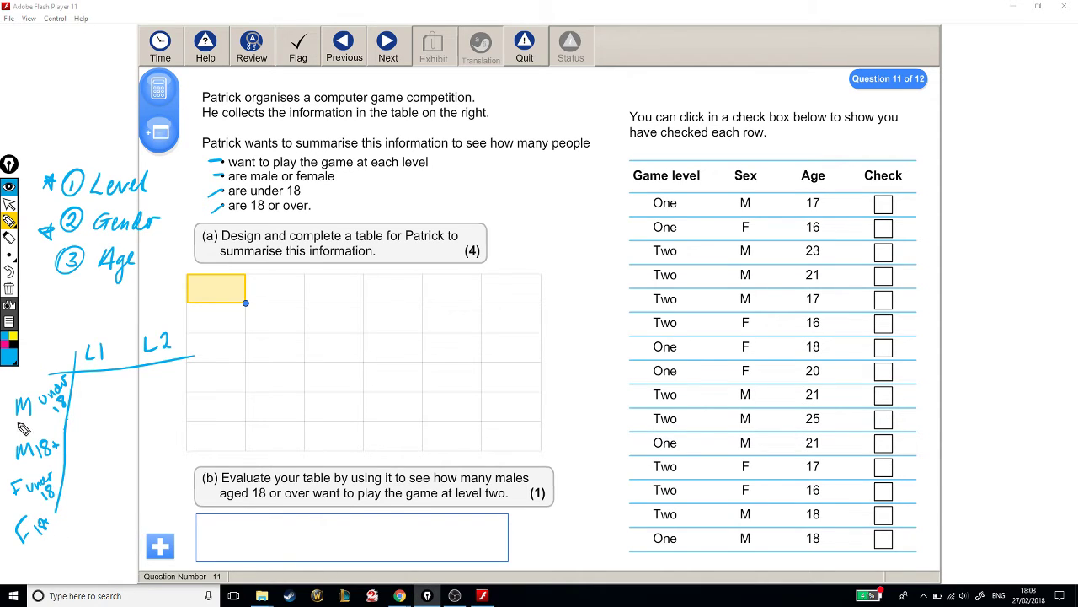
Step: Draw the row and column divider lines in the sketched table, then remove the whole sketch
{"action": "left_click_drag", "start_coordinate": [14, 427], "coordinate": [152, 427]}
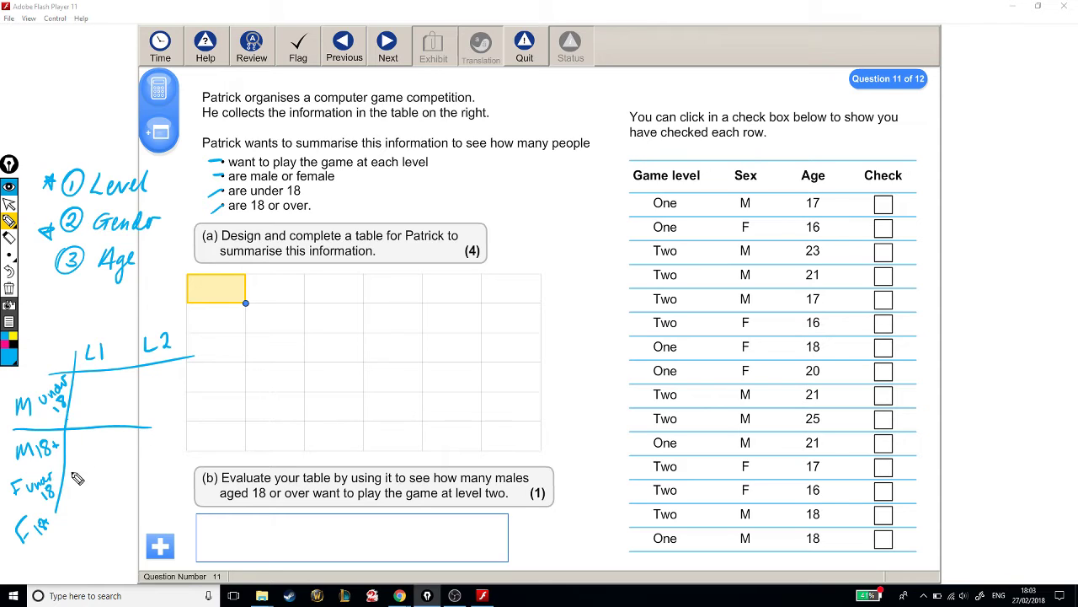
{"action": "left_click_drag", "start_coordinate": [18, 468], "coordinate": [123, 468]}
{"action": "left_click_drag", "start_coordinate": [34, 504], "coordinate": [148, 502]}
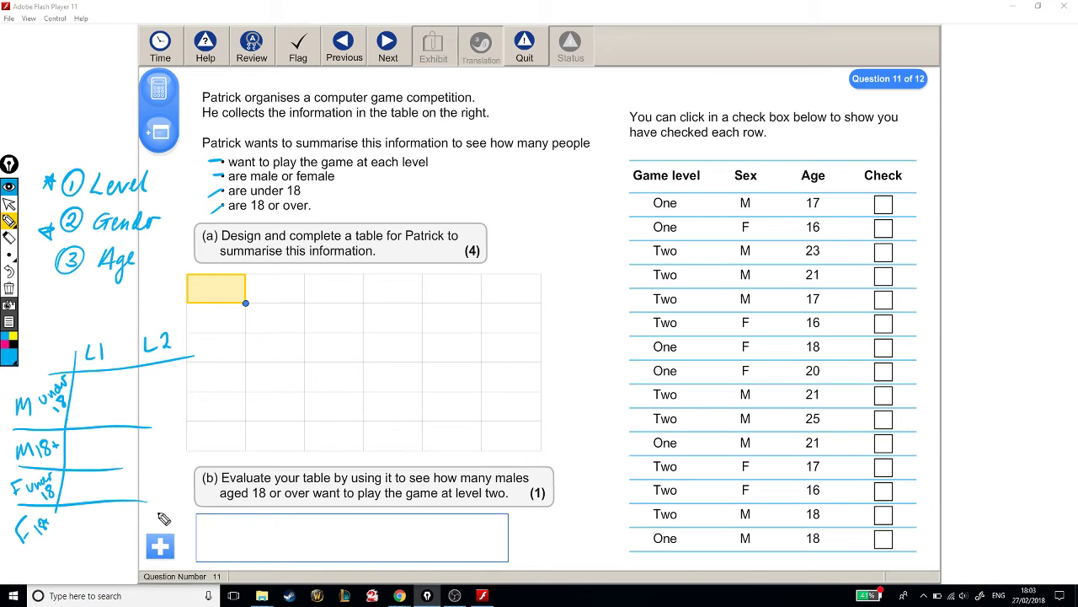
{"action": "left_click_drag", "start_coordinate": [124, 364], "coordinate": [108, 543]}
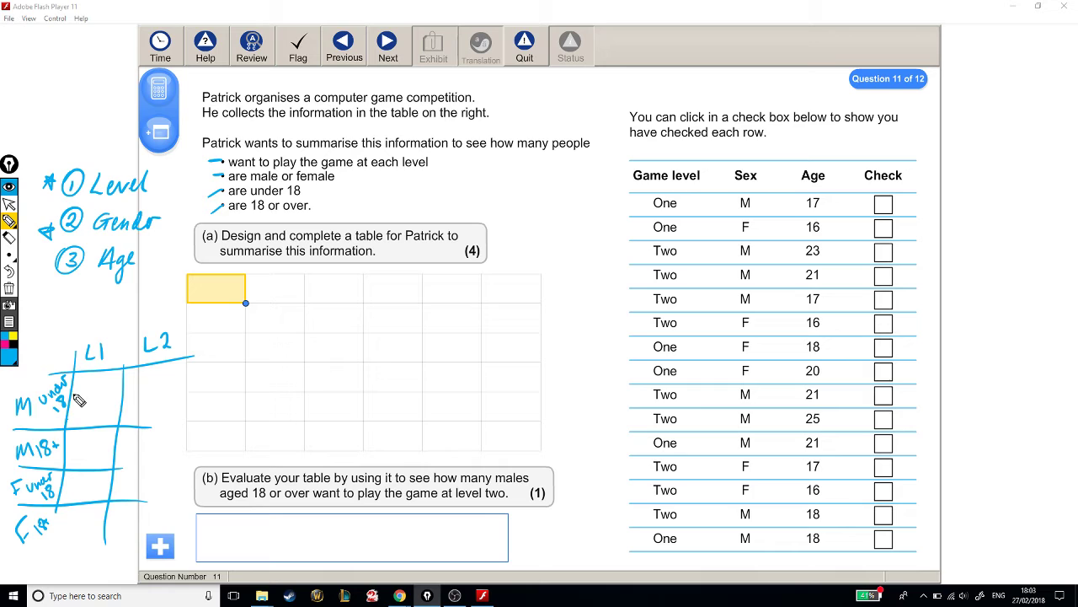
{"action": "mouse_move", "coordinate": [91, 394]}
{"action": "left_mouse_down"}
{"action": "mouse_move", "coordinate": [153, 411]}
{"action": "mouse_move", "coordinate": [100, 411]}
{"action": "left_mouse_up"}
{"action": "mouse_move", "coordinate": [149, 320]}
{"action": "left_mouse_down"}
{"action": "mouse_move", "coordinate": [19, 417]}
{"action": "mouse_move", "coordinate": [40, 523]}
{"action": "mouse_move", "coordinate": [145, 417]}
{"action": "mouse_move", "coordinate": [161, 318]}
{"action": "left_mouse_up"}
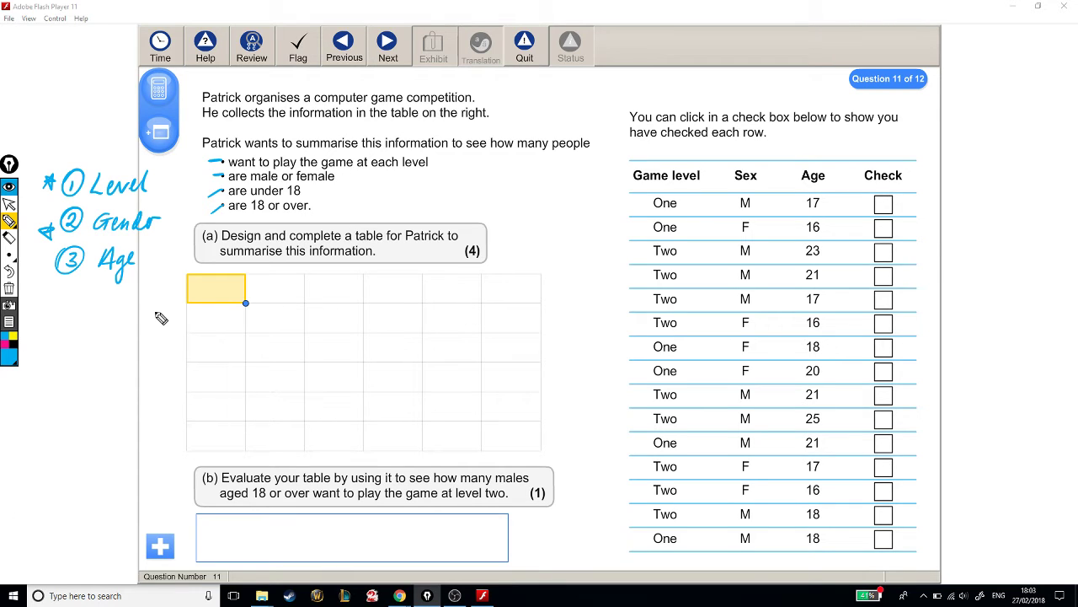
Step: Extend the answer table over the full six-by-six grid and label its rows Level 1 and Level 2
{"action": "left_click", "coordinate": [10, 204]}
{"action": "mouse_move", "coordinate": [244, 305]}
{"action": "left_mouse_down"}
{"action": "mouse_move", "coordinate": [552, 460]}
{"action": "mouse_move", "coordinate": [381, 339]}
{"action": "mouse_move", "coordinate": [543, 455]}
{"action": "left_mouse_up"}
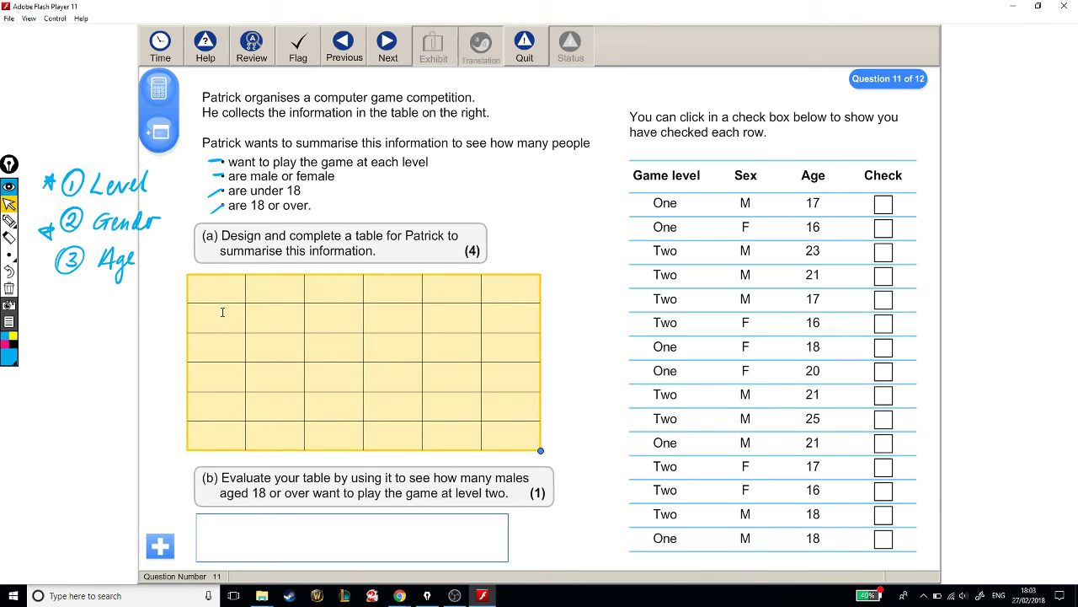
{"action": "type", "text": "evel 1"}
{"action": "left_click", "coordinate": [228, 342]}
{"action": "type", "text": "Level 2"}
Step: Enter the column headings "Male Under 18" and "Male 18+" in the answer table
{"action": "type", "text": "le"}
{"action": "key", "text": "Return"}
{"action": "type", "text": "Under 18Male"}
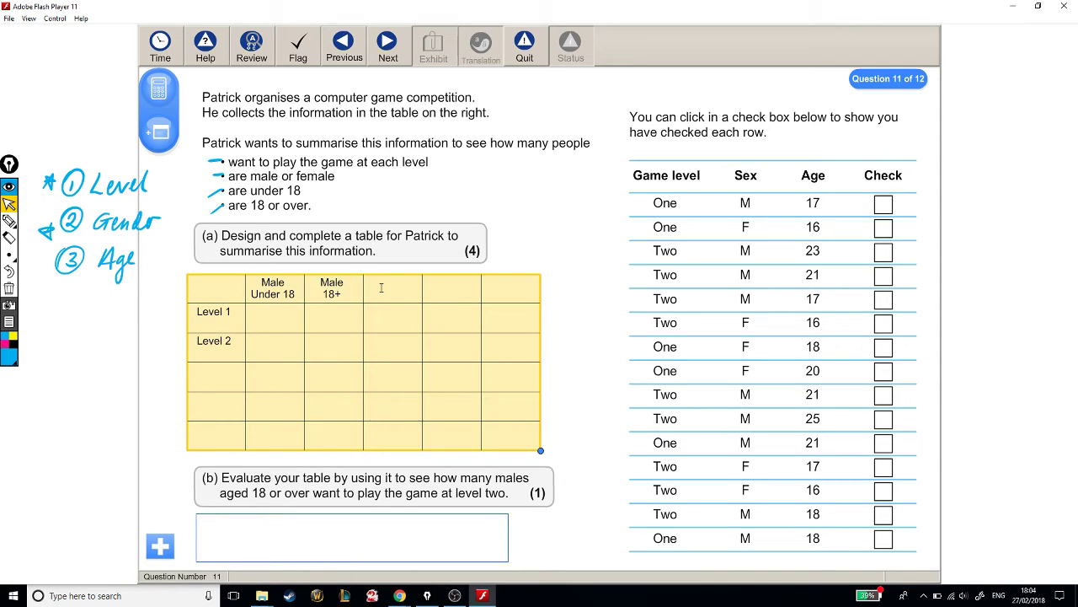
Step: Add the column headings "Female Under 18" and "Female 18+", and shrink the answer table to 5x3
{"action": "left_click", "coordinate": [381, 287]}
{"action": "type", "text": "Females"}
{"action": "key", "text": "BackSpace"}
{"action": "type", "text": "Under 19"}
{"action": "left_click", "coordinate": [441, 290]}
{"action": "type", "text": "Female"}
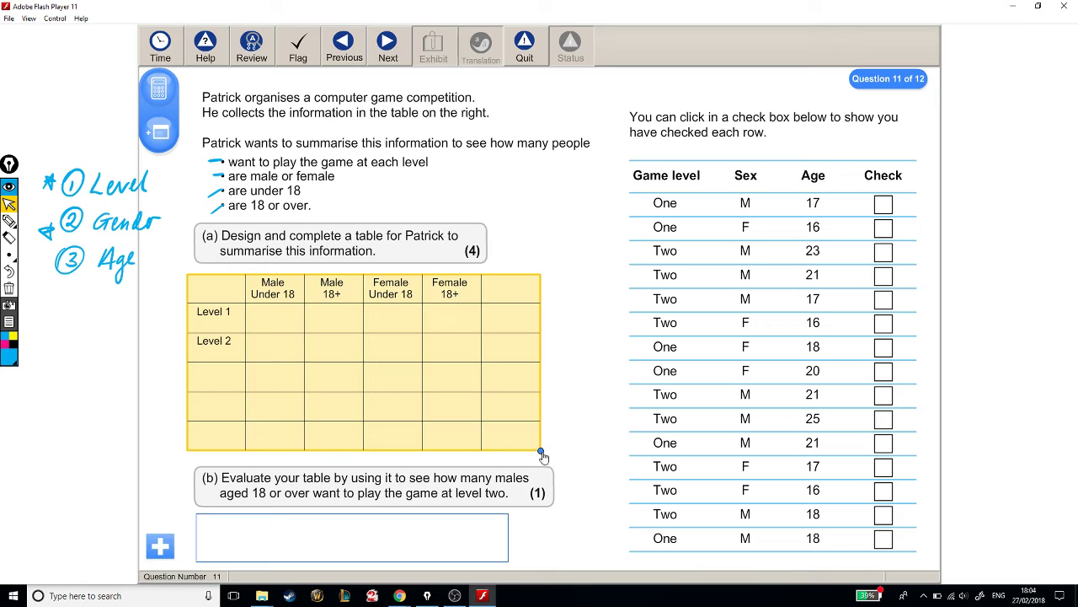
{"action": "left_click_drag", "start_coordinate": [544, 456], "coordinate": [486, 369]}
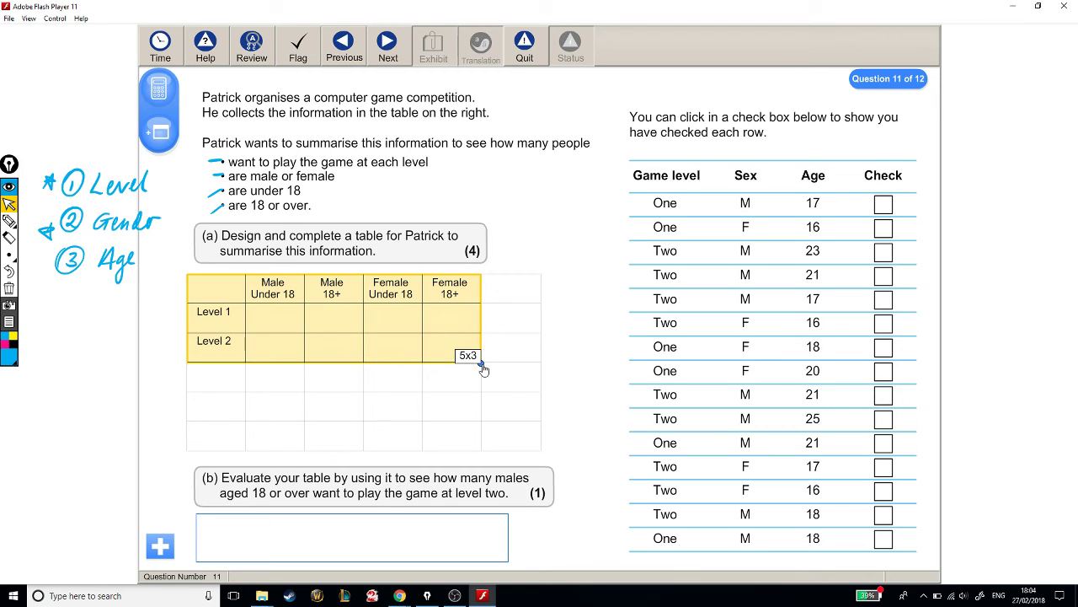
{"action": "left_click_drag", "start_coordinate": [484, 369], "coordinate": [485, 370]}
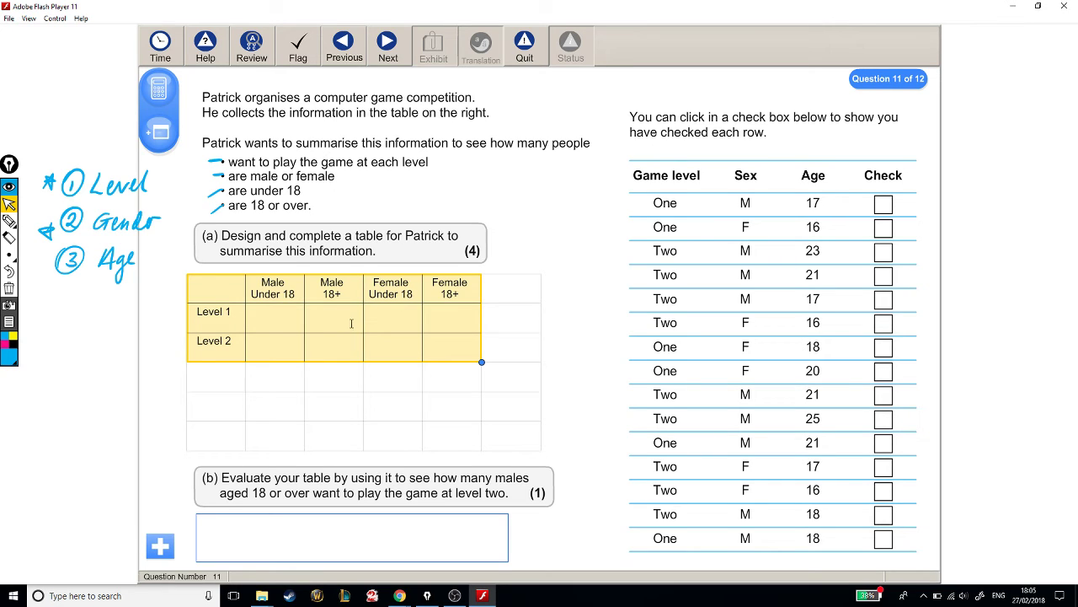
Step: Try out the check boxes of the first three data rows by ticking them and clearing them again
{"action": "left_click", "coordinate": [883, 204]}
{"action": "left_click", "coordinate": [882, 228]}
{"action": "left_click", "coordinate": [883, 251]}
{"action": "left_click", "coordinate": [883, 251]}
{"action": "left_click", "coordinate": [883, 227]}
{"action": "left_click", "coordinate": [883, 204]}
Step: Enter 1 for Level 1 Male Under 18 and 1 for Level 1 Female Under 18, checking off the first two data rows
{"action": "type", "text": "1"}
{"action": "left_click", "coordinate": [882, 204]}
{"action": "left_click", "coordinate": [397, 315]}
{"action": "type", "text": "1"}
{"action": "left_click", "coordinate": [881, 228]}
Step: Tally the third to fifth data rows under Level 2 Male 18+ and enter 1 for Level 2 Male Under 18, checking off each row
{"action": "left_click", "coordinate": [355, 338]}
{"action": "type", "text": "1"}
{"action": "left_click", "coordinate": [882, 252]}
{"action": "left_click", "coordinate": [882, 276]}
{"action": "left_click", "coordinate": [272, 341]}
{"action": "type", "text": "1"}
{"action": "left_click", "coordinate": [882, 299]}
Step: Enter 1 for Level 2 Female Under 18 and 1 for Level 1 Female 18+, checking off the sixth and seventh data rows
{"action": "left_click", "coordinate": [394, 345]}
{"action": "type", "text": "1"}
{"action": "left_click", "coordinate": [884, 326]}
{"action": "left_click", "coordinate": [439, 315]}
{"action": "type", "text": "1"}
{"action": "left_click", "coordinate": [882, 349]}
Step: Change Level 1 Female 18+ to 2 and Level 2 Male 18+ to 3, checking off the eighth and ninth data rows
{"action": "left_click", "coordinate": [463, 314]}
{"action": "key", "text": "BackSpace"}
{"action": "type", "text": "2"}
{"action": "left_click", "coordinate": [882, 373]}
{"action": "left_click", "coordinate": [351, 350]}
{"action": "type", "text": "3"}
{"action": "left_click", "coordinate": [882, 395]}
Step: Change Level 2 Male 18+ to 4 and enter 1 for Level 1 Male 18+, checking off the tenth and eleventh data rows
{"action": "left_click", "coordinate": [352, 345]}
{"action": "key", "text": "BackSpace"}
{"action": "left_click", "coordinate": [883, 418]}
{"action": "left_click", "coordinate": [330, 322]}
{"action": "type", "text": "q"}
{"action": "left_click", "coordinate": [881, 443]}
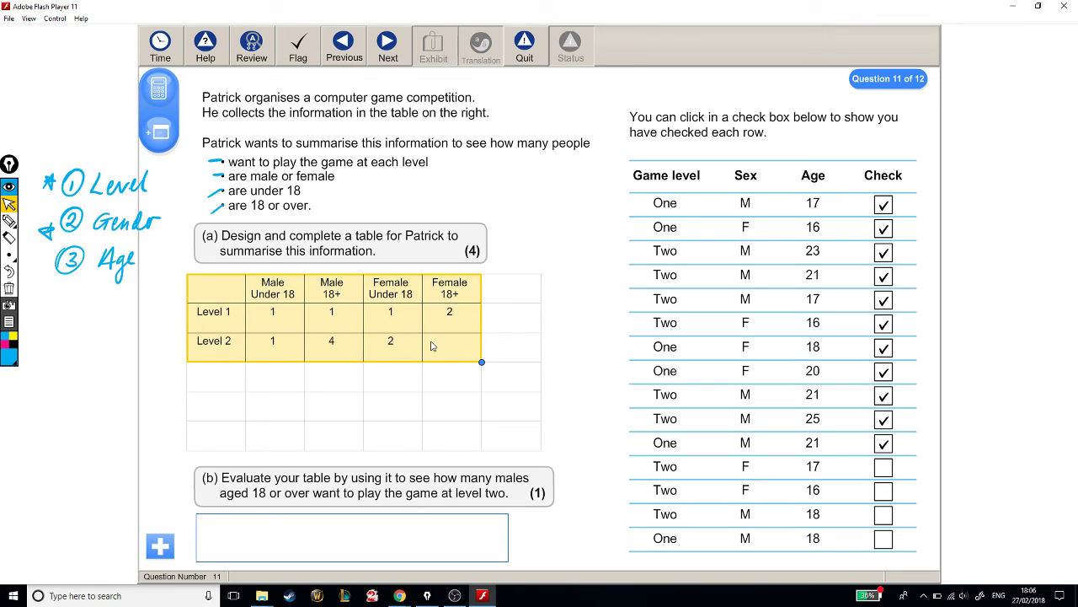
Step: Set Level 2 Female Under 18 to 3 and check off the twelfth and thirteenth data rows
{"action": "left_click", "coordinate": [883, 467]}
{"action": "type", "text": "3"}
{"action": "left_click", "coordinate": [883, 491]}
Step: Set Level 2 Male 18+ to 5, Level 1 Male 18+ to 2 and Level 2 Female 18+ to 0, checking off the last two rows
{"action": "left_click", "coordinate": [337, 345]}
{"action": "left_click", "coordinate": [881, 514]}
{"action": "left_click", "coordinate": [322, 313]}
{"action": "key", "text": "BackSpace"}
{"action": "left_click", "coordinate": [882, 539]}
Step: Circle the (4) marks of part (a) with a yellow pen and draw a tick beside it
{"action": "left_click", "coordinate": [12, 335]}
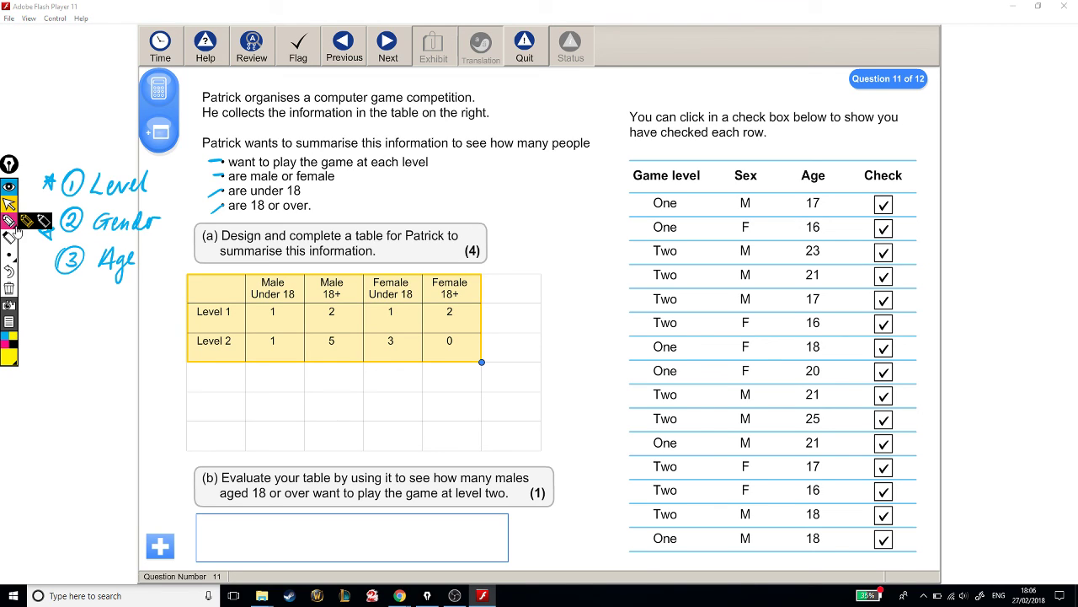
{"action": "left_click", "coordinate": [28, 221]}
{"action": "mouse_move", "coordinate": [493, 249]}
{"action": "left_mouse_down"}
{"action": "mouse_move", "coordinate": [536, 231]}
{"action": "mouse_move", "coordinate": [474, 241]}
{"action": "left_mouse_up"}
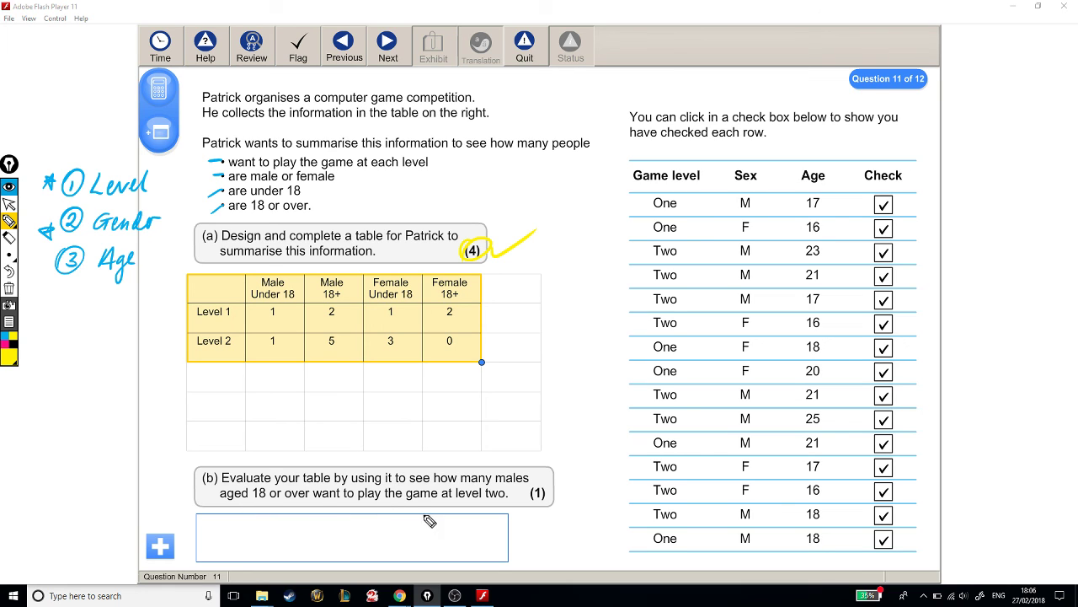
Step: Underline "males" in part (b) in pink, outline the male columns and the Male 18+ column, and circle its Level 2 value
{"action": "left_click", "coordinate": [5, 344]}
{"action": "left_click_drag", "start_coordinate": [496, 484], "coordinate": [529, 494]}
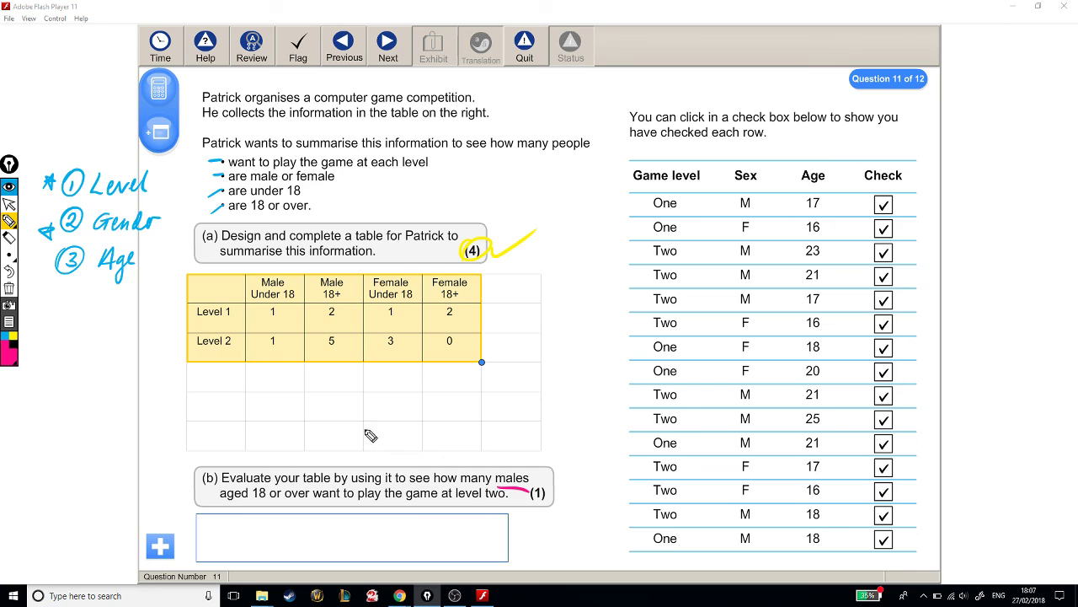
{"action": "left_click_drag", "start_coordinate": [245, 274], "coordinate": [245, 358]}
{"action": "mouse_move", "coordinate": [364, 274]}
{"action": "left_mouse_down"}
{"action": "mouse_move", "coordinate": [364, 344]}
{"action": "mouse_move", "coordinate": [287, 364]}
{"action": "left_mouse_up"}
{"action": "left_click_drag", "start_coordinate": [249, 272], "coordinate": [293, 275]}
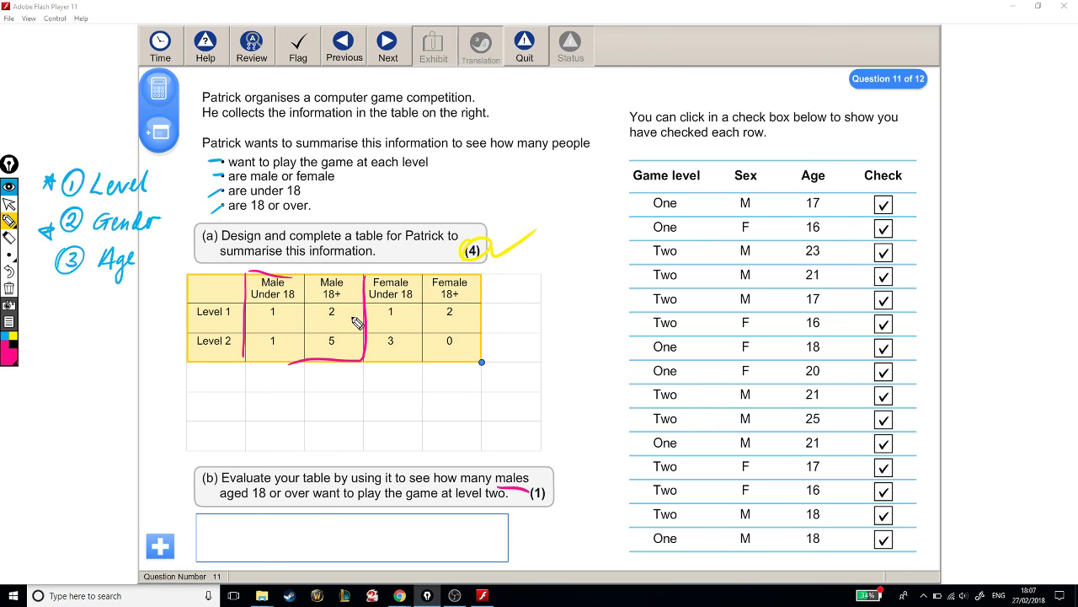
{"action": "mouse_move", "coordinate": [307, 277]}
{"action": "left_mouse_down"}
{"action": "mouse_move", "coordinate": [307, 365]}
{"action": "mouse_move", "coordinate": [361, 368]}
{"action": "mouse_move", "coordinate": [364, 299]}
{"action": "mouse_move", "coordinate": [328, 273]}
{"action": "mouse_move", "coordinate": [305, 275]}
{"action": "left_mouse_up"}
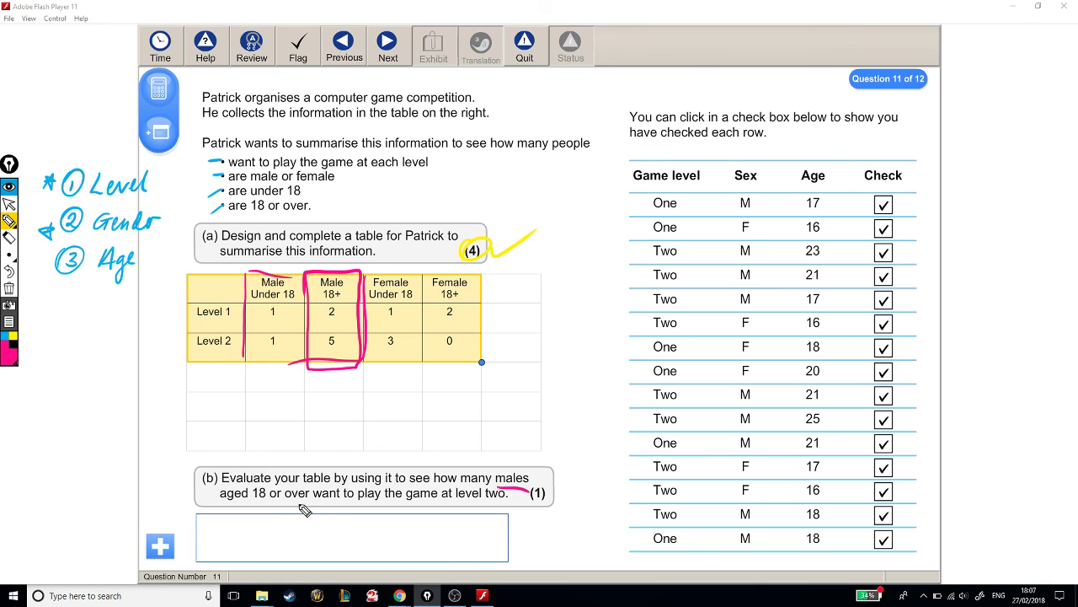
{"action": "mouse_move", "coordinate": [333, 331]}
{"action": "left_mouse_down"}
{"action": "mouse_move", "coordinate": [336, 360]}
{"action": "mouse_move", "coordinate": [332, 330]}
{"action": "left_mouse_up"}
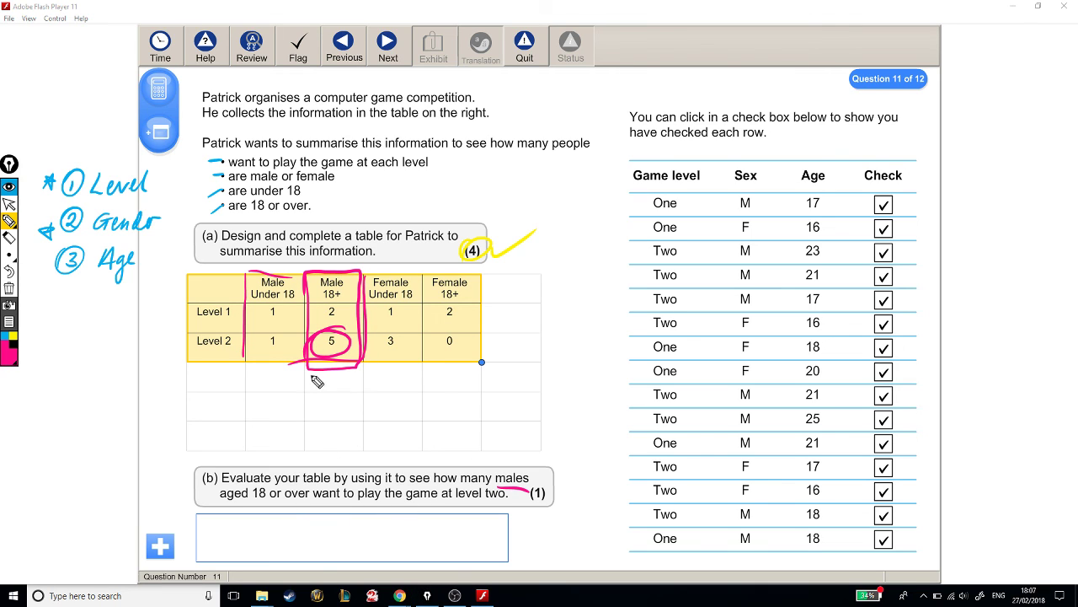
Step: Enter 5 as the answer to part (b)
{"action": "left_click", "coordinate": [10, 204]}
{"action": "left_click", "coordinate": [340, 523]}
{"action": "type", "text": "5"}
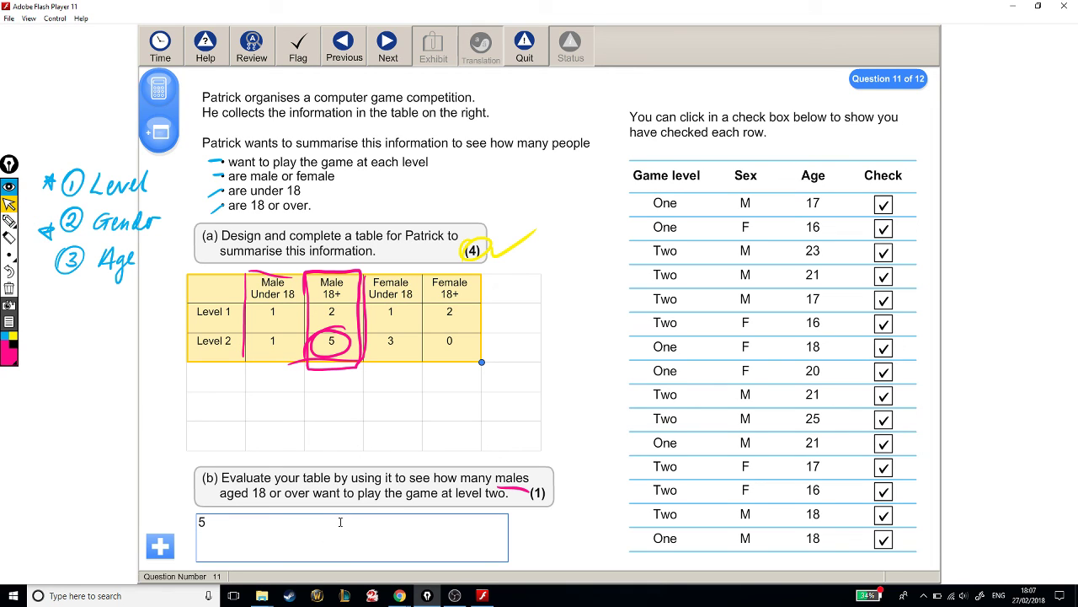